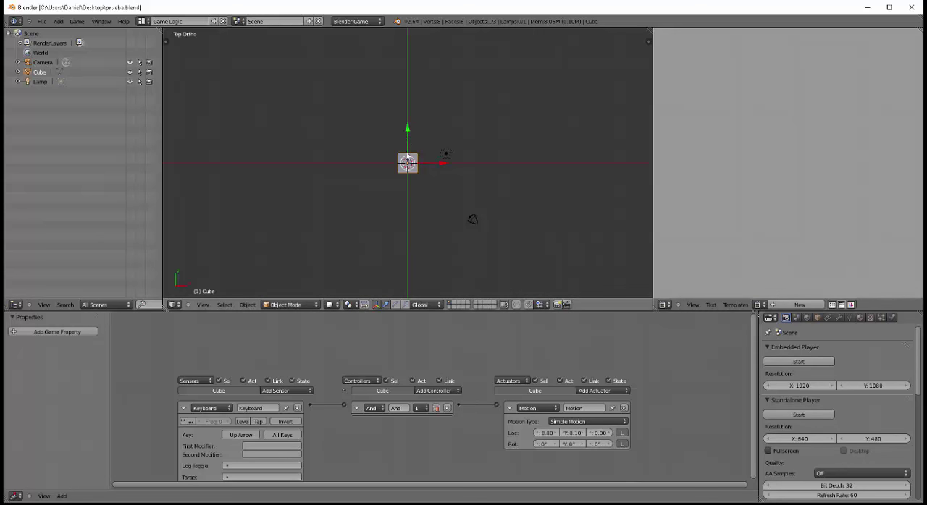
Enable the Game Engine add-on "Save As Game Engine Runtime" in the user preferences and save them as default
{"action": "left_click", "coordinate": [44, 22]}
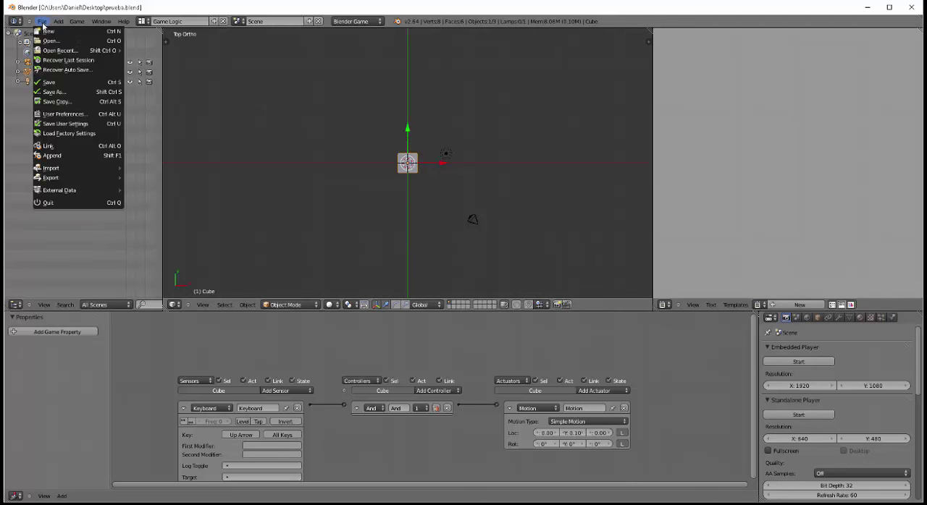
{"action": "mouse_move", "coordinate": [108, 183]}
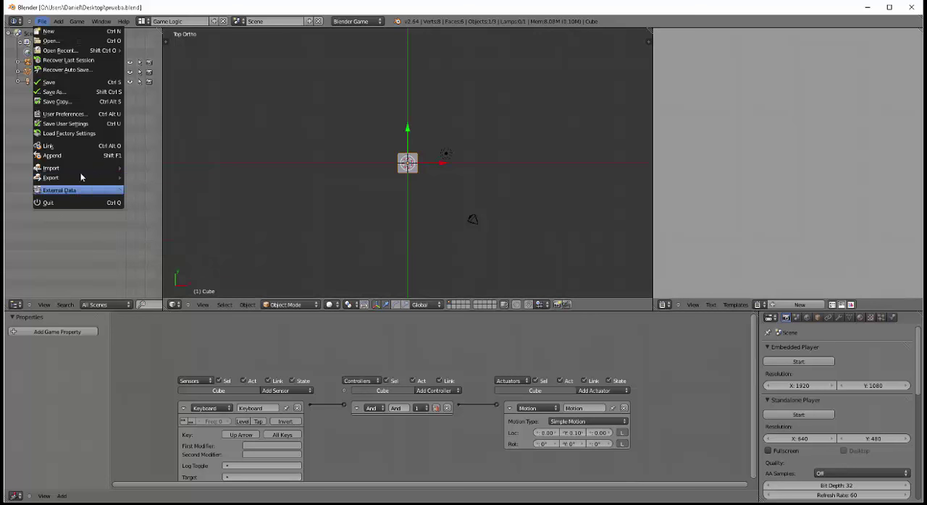
{"action": "left_click", "coordinate": [68, 117]}
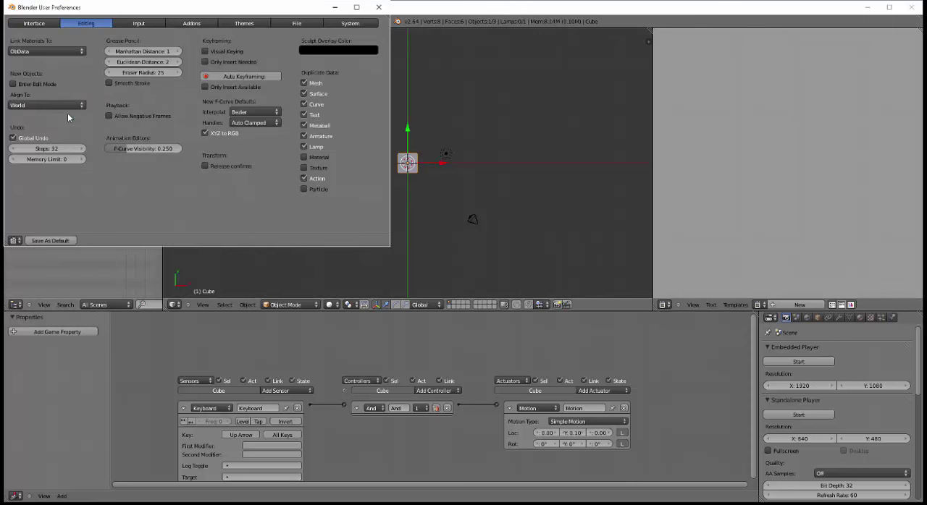
{"action": "left_click", "coordinate": [192, 24]}
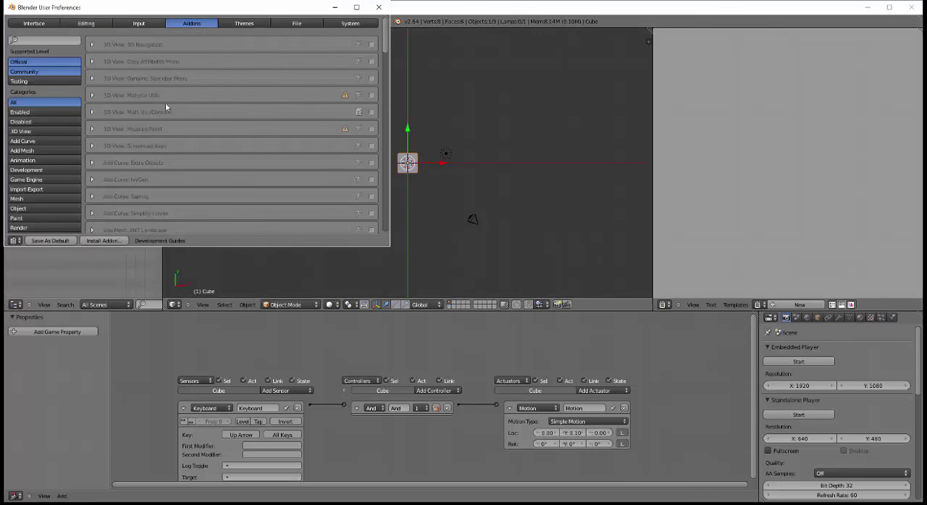
{"action": "left_click", "coordinate": [30, 180]}
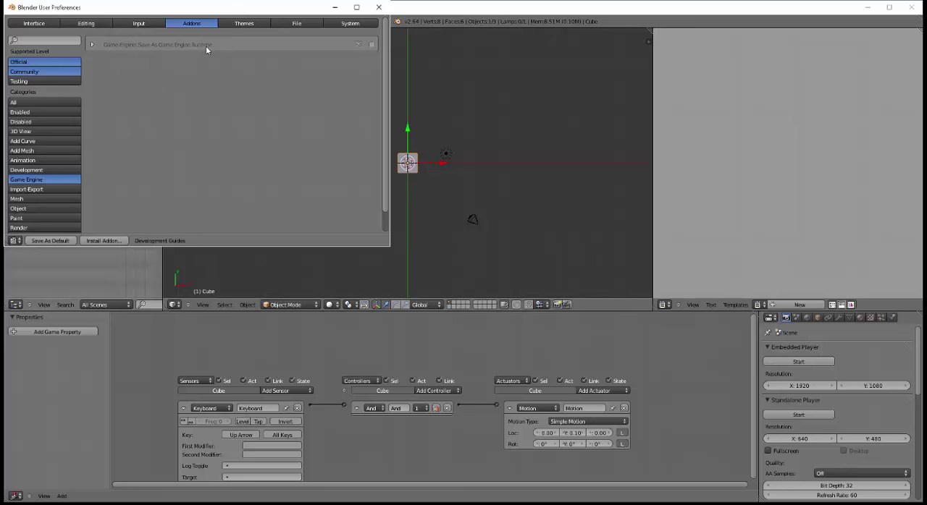
{"action": "left_click", "coordinate": [370, 44]}
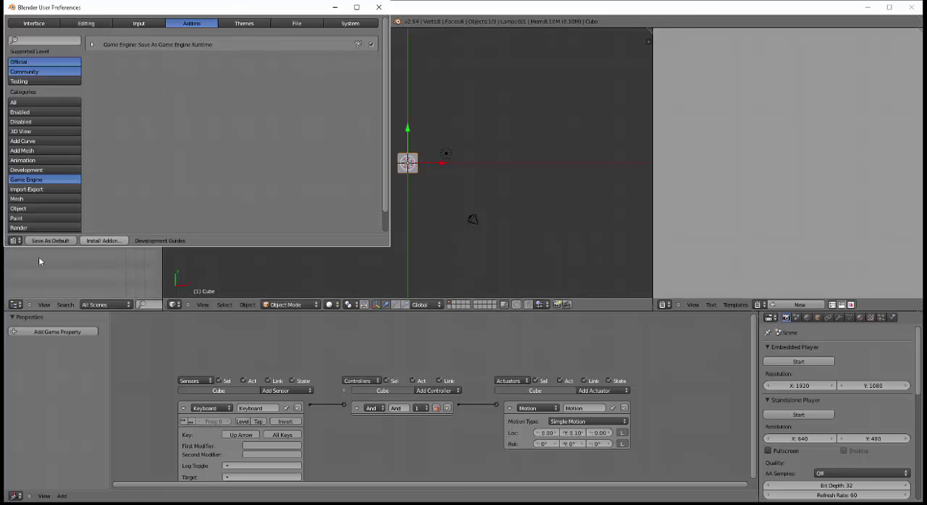
{"action": "left_click", "coordinate": [49, 240]}
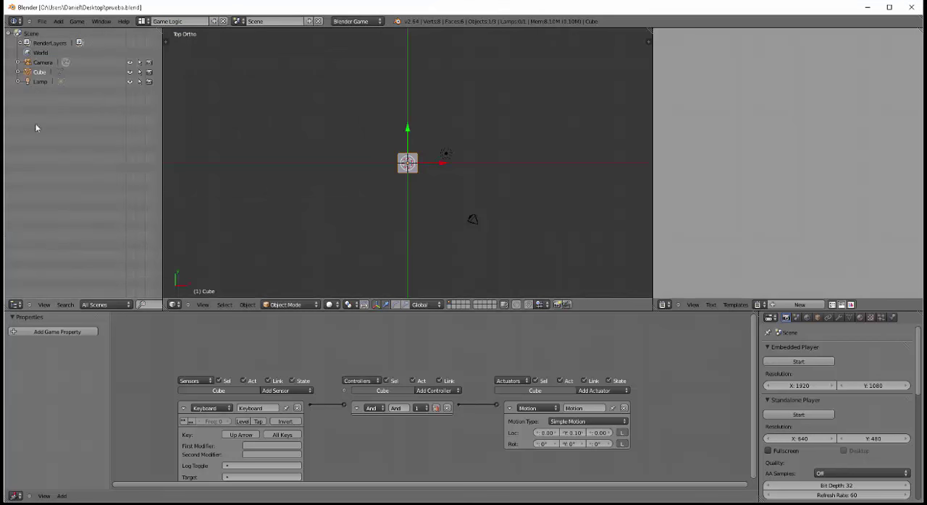
Start a Save As Game Engine Runtime export and create a new folder named fscommand inside Desktop\recorrido
{"action": "left_click", "coordinate": [43, 22]}
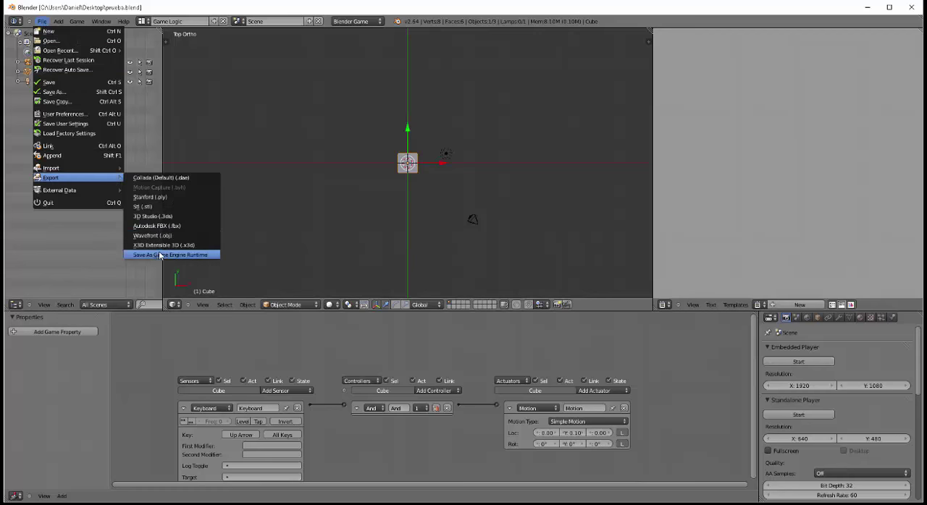
{"action": "left_click", "coordinate": [153, 256]}
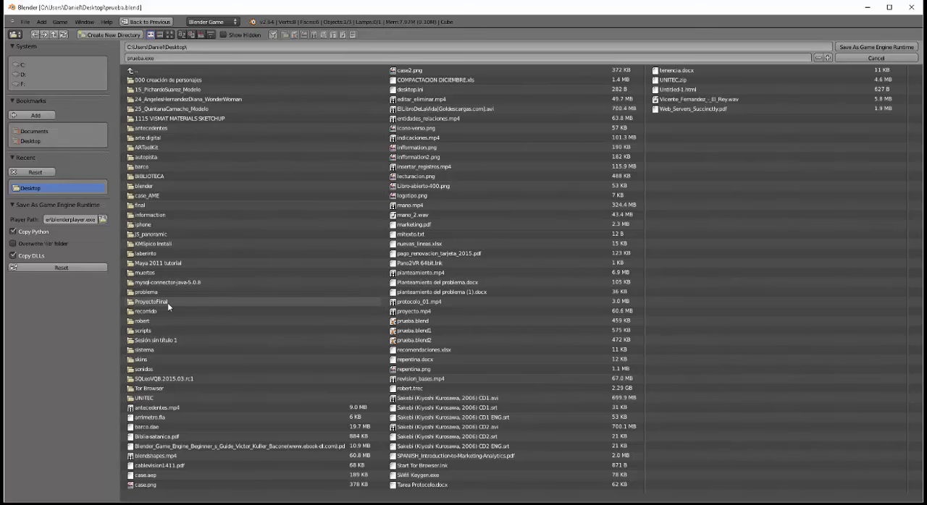
{"action": "left_click", "coordinate": [141, 311]}
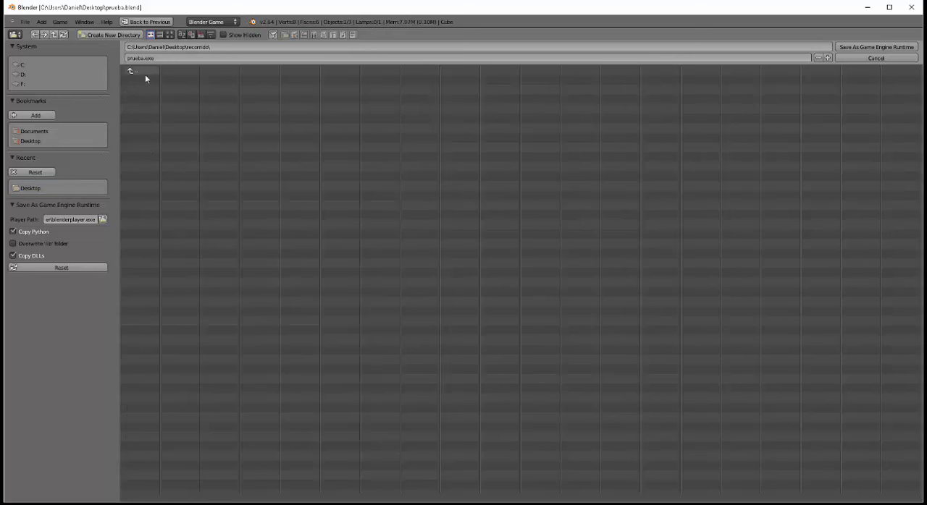
{"action": "left_click", "coordinate": [118, 36]}
{"action": "left_click", "coordinate": [110, 36]}
{"action": "left_click", "coordinate": [105, 40]}
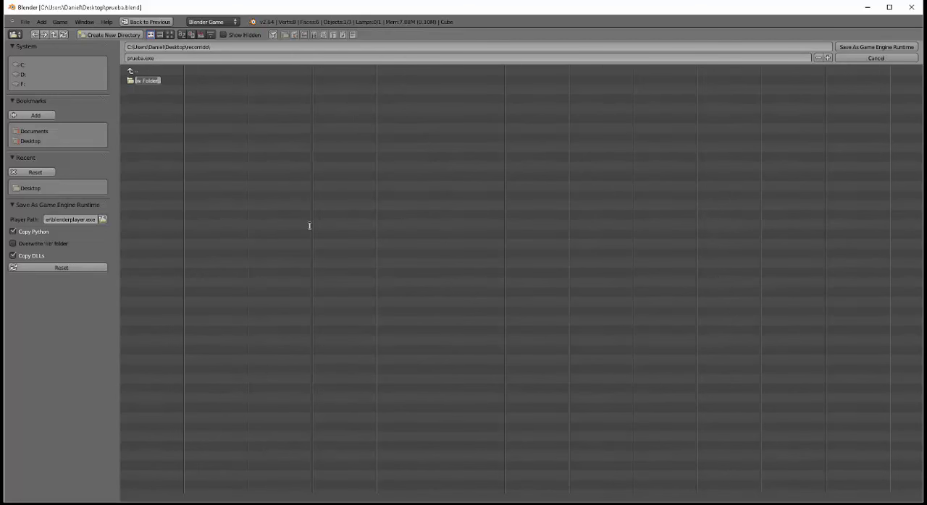
{"action": "key", "text": "BackSpace"}
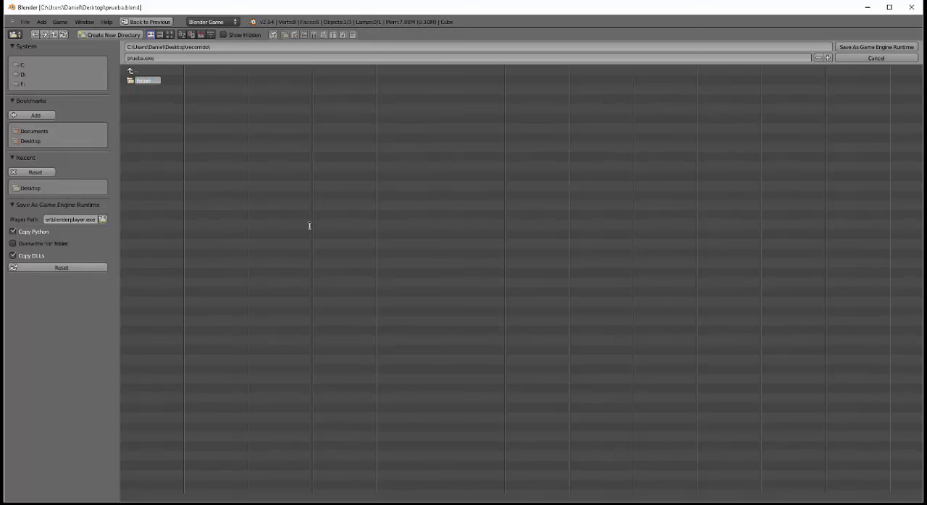
{"action": "key", "text": "Return"}
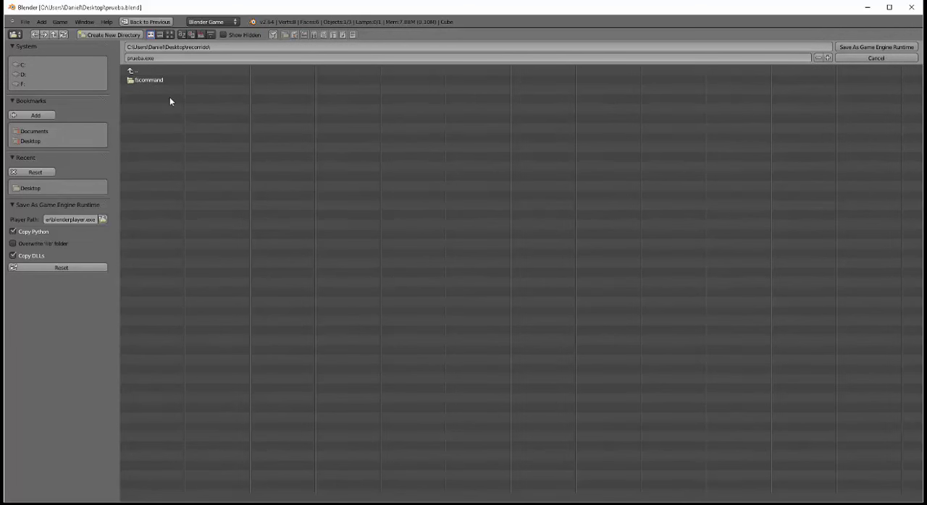
Export the game runtime as prueba.exe into the new fscommand folder
{"action": "left_click", "coordinate": [131, 81]}
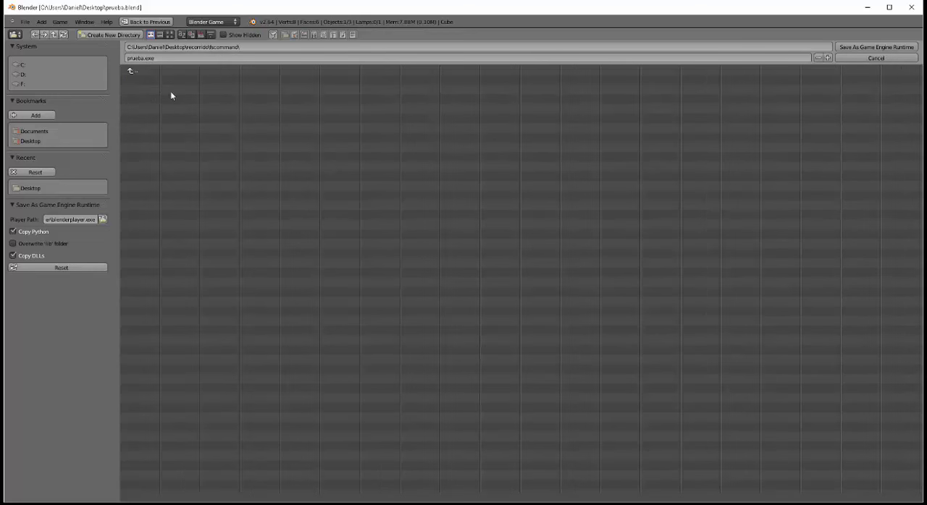
{"action": "left_click", "coordinate": [163, 58]}
{"action": "left_click", "coordinate": [879, 47]}
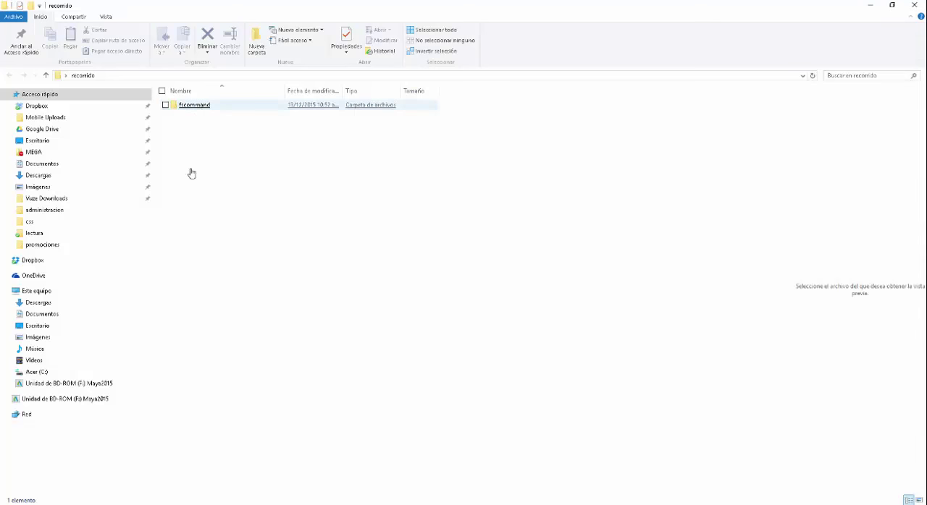
Switch to the recorrido folder in File Explorer and examine the exported runtime files inside fscommand
{"action": "left_click", "coordinate": [195, 105]}
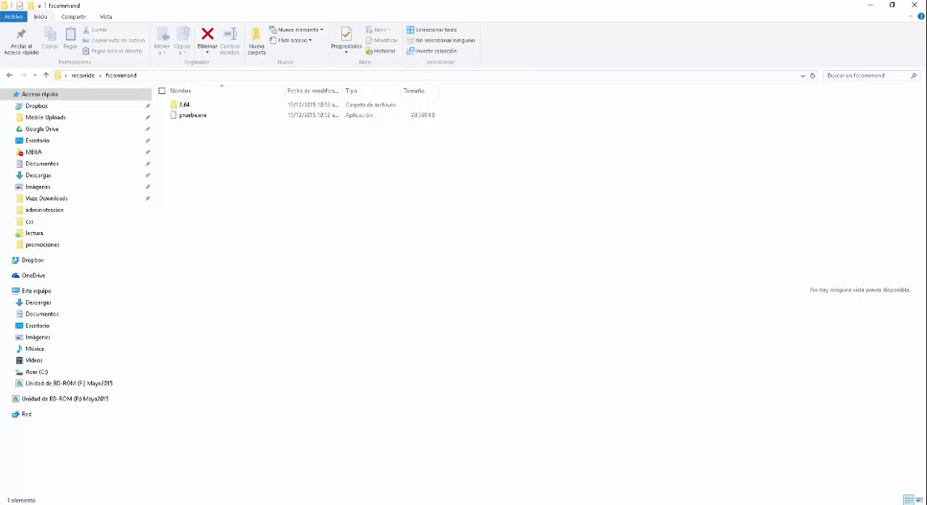
{"action": "mouse_move", "coordinate": [719, 504]}
{"action": "left_click", "coordinate": [718, 476]}
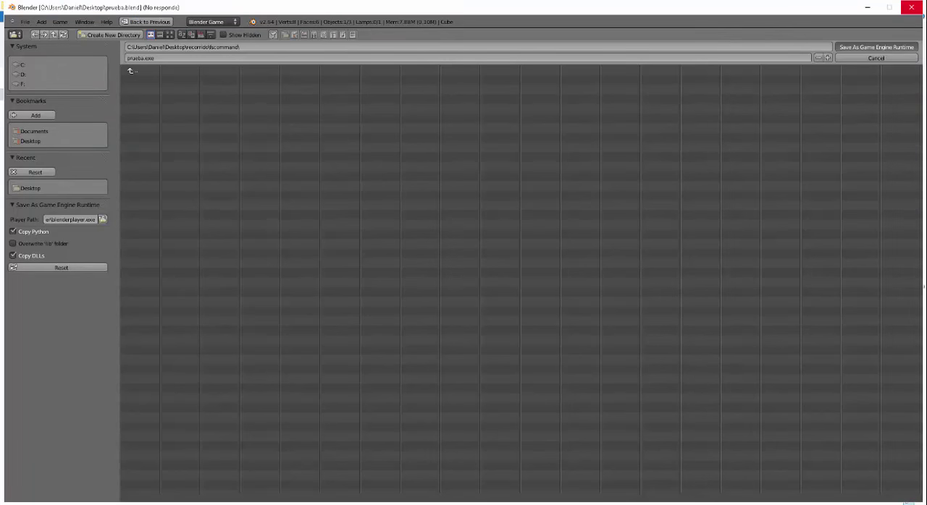
{"action": "left_click", "coordinate": [718, 504]}
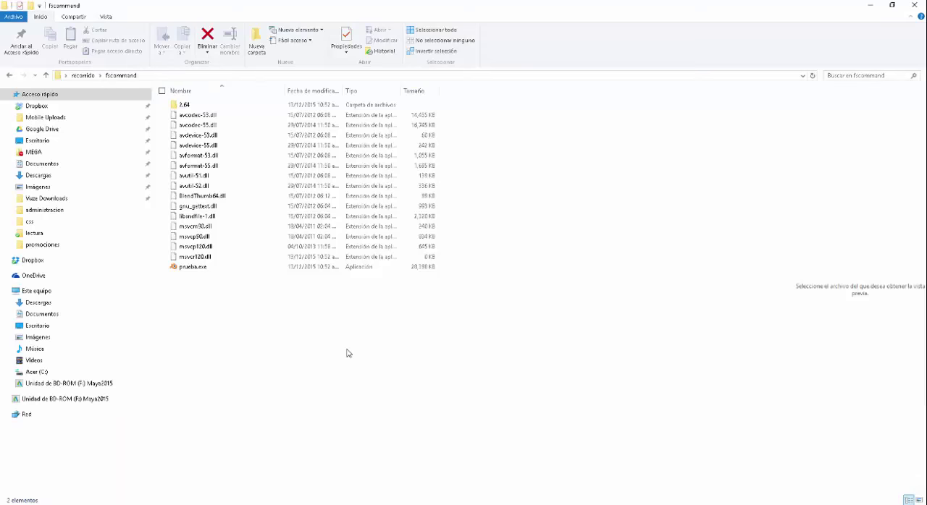
{"action": "left_click", "coordinate": [716, 504]}
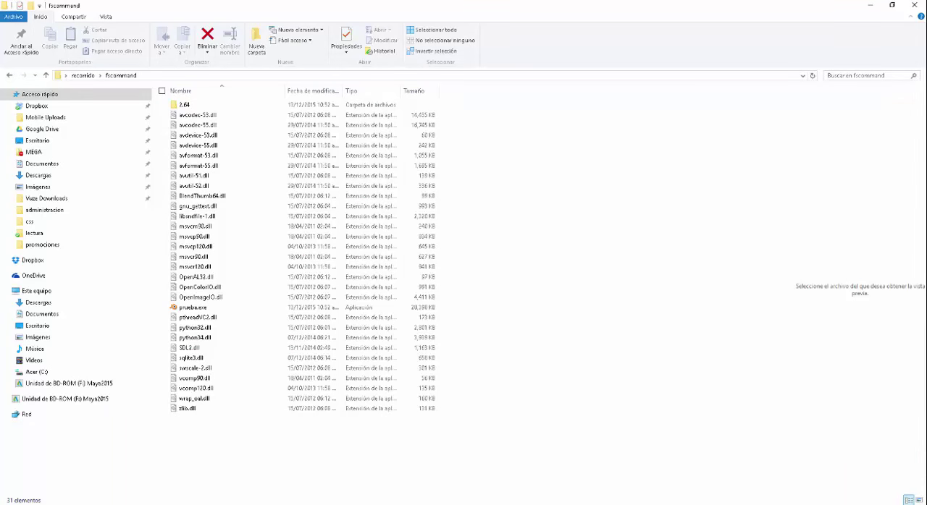
Run prueba.exe from the fscommand folder to test the exported game, and close its window
{"action": "mouse_move", "coordinate": [718, 504]}
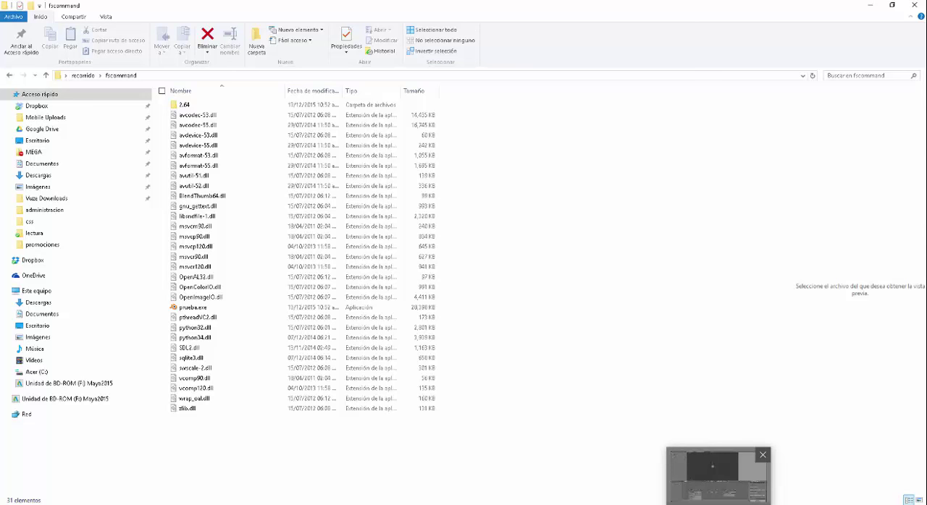
{"action": "double_click", "coordinate": [201, 310]}
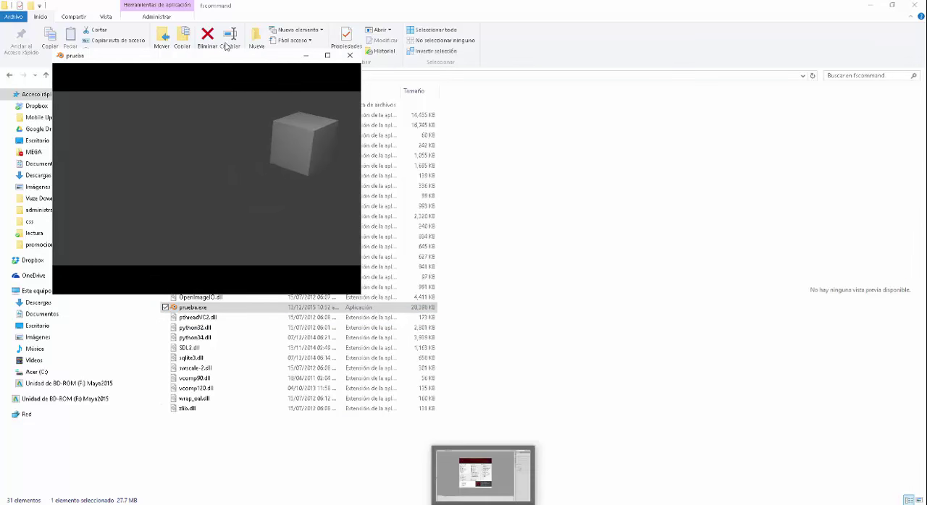
{"action": "left_click", "coordinate": [351, 58]}
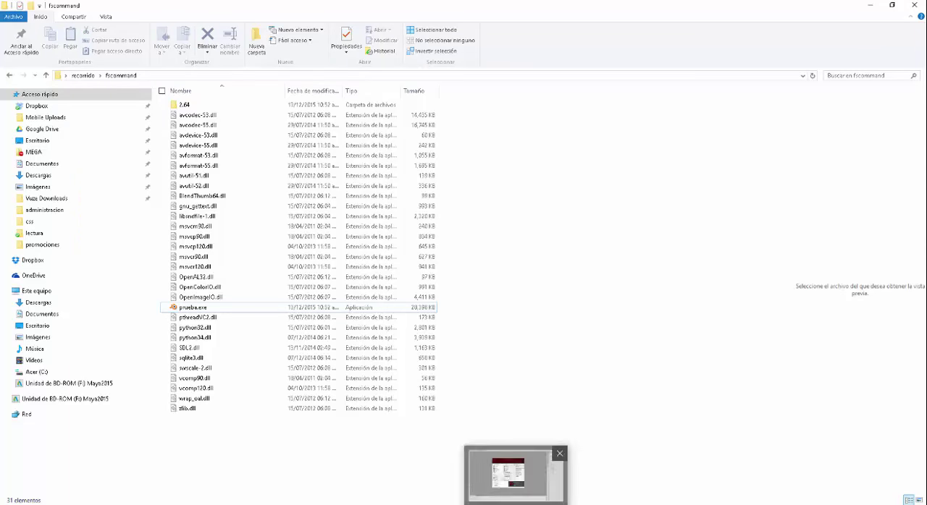
Switch to Adobe Flash Professional, create an ActionScript 2.0 document and an ActionScript 3.0 document, and return to the first
{"action": "left_click", "coordinate": [516, 502]}
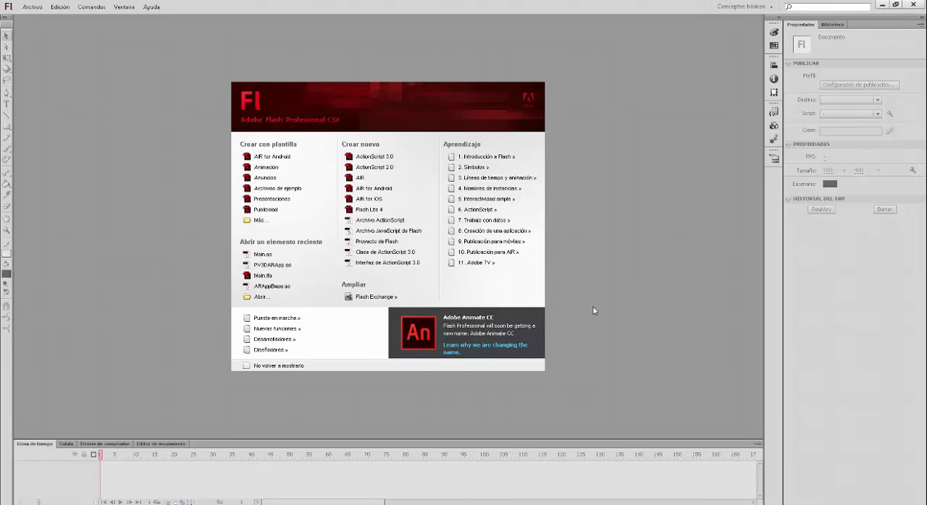
{"action": "left_click", "coordinate": [374, 167]}
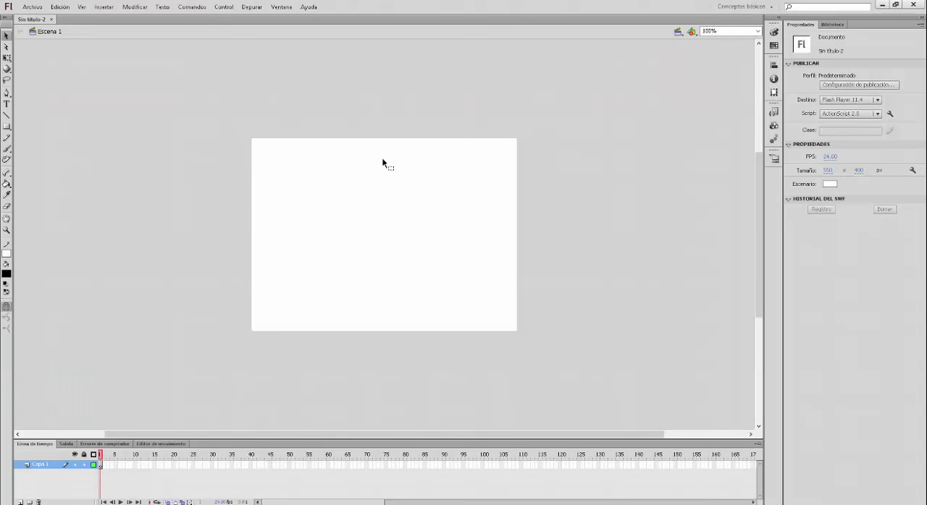
{"action": "key", "text": "ctrl+n"}
{"action": "double_click", "coordinate": [322, 183]}
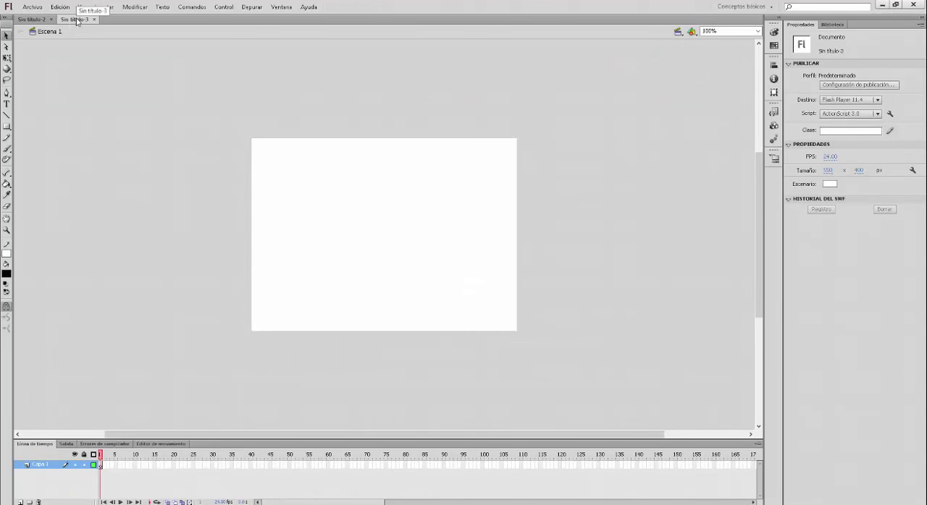
{"action": "left_click", "coordinate": [32, 20]}
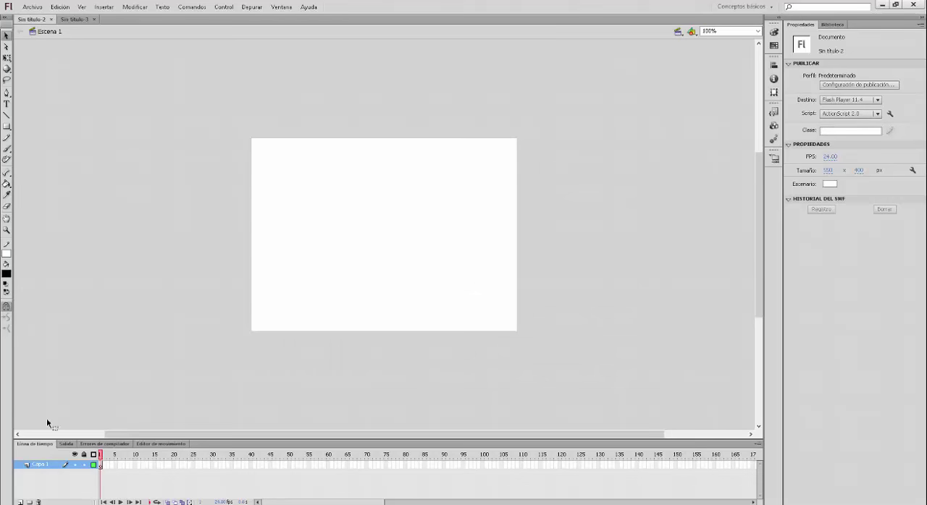
Draw a green-filled square about 62.5 px wide just below the middle of the stage
{"action": "left_click", "coordinate": [7, 127]}
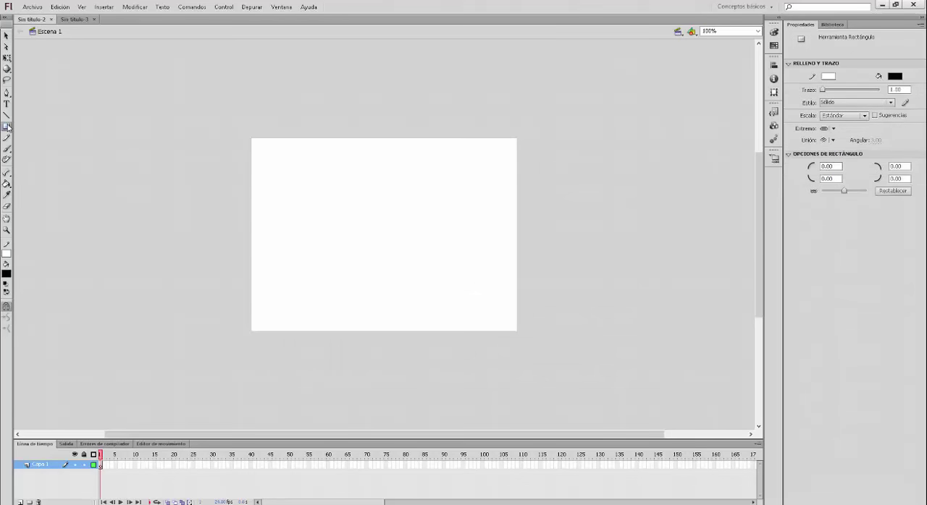
{"action": "left_click", "coordinate": [8, 273]}
{"action": "left_click", "coordinate": [110, 292]}
{"action": "left_click_drag", "start_coordinate": [358, 252], "coordinate": [388, 281]}
Convert the whole green square into a button symbol named Boton
{"action": "left_click", "coordinate": [7, 36]}
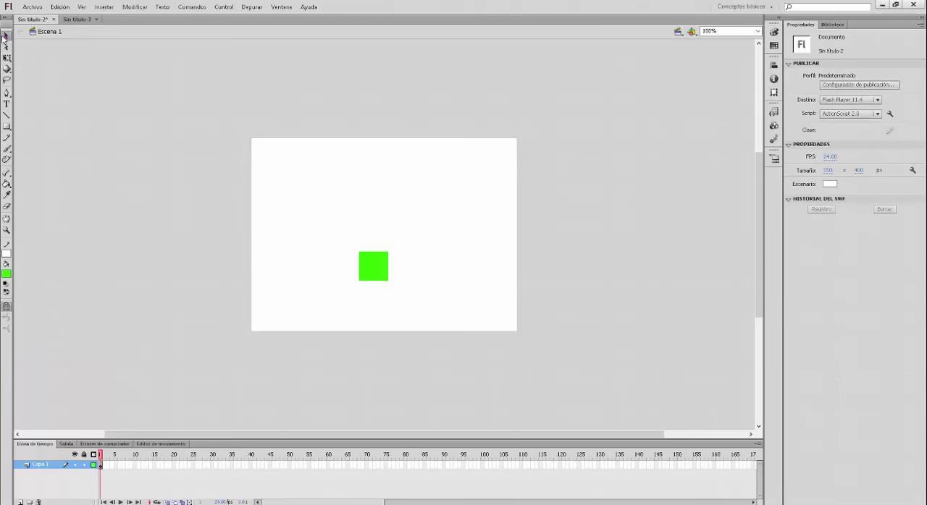
{"action": "left_click_drag", "start_coordinate": [335, 242], "coordinate": [480, 385]}
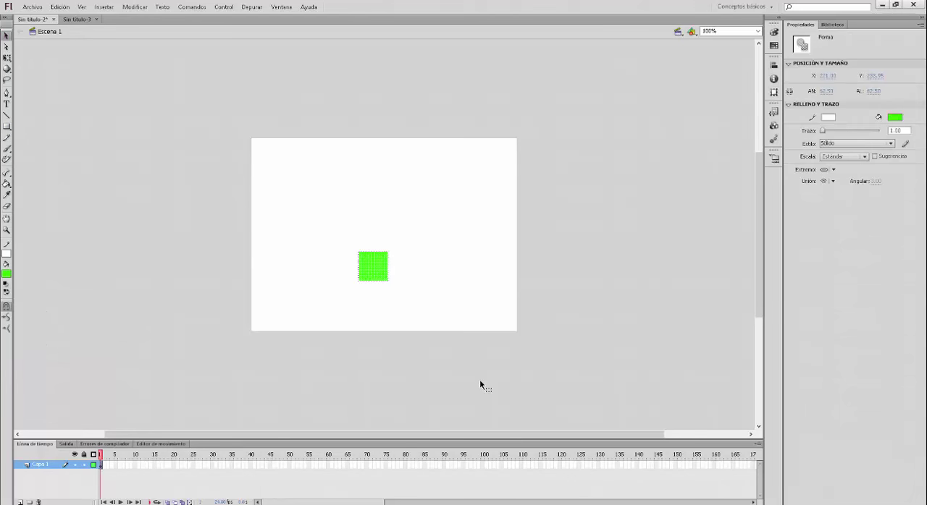
{"action": "key", "text": "F8"}
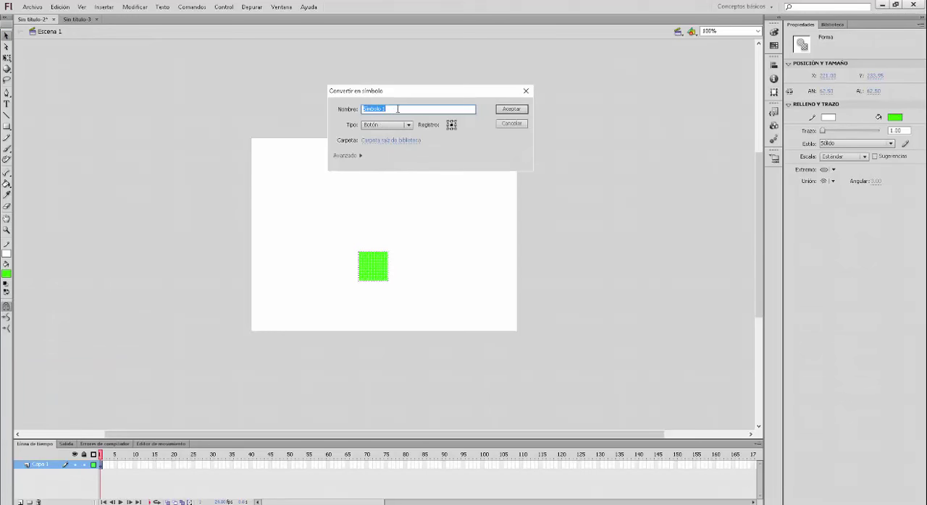
{"action": "type", "text": "Boton"}
{"action": "left_click", "coordinate": [514, 110]}
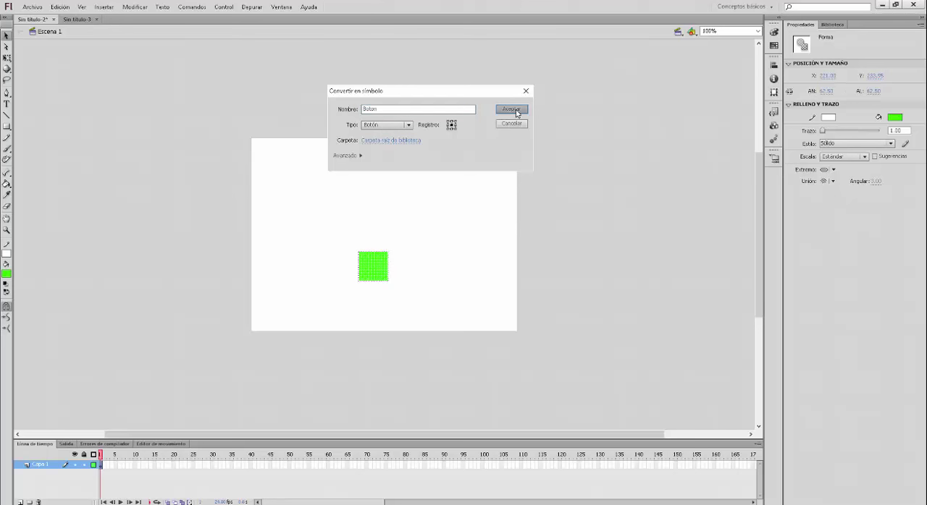
{"action": "left_click", "coordinate": [449, 265]}
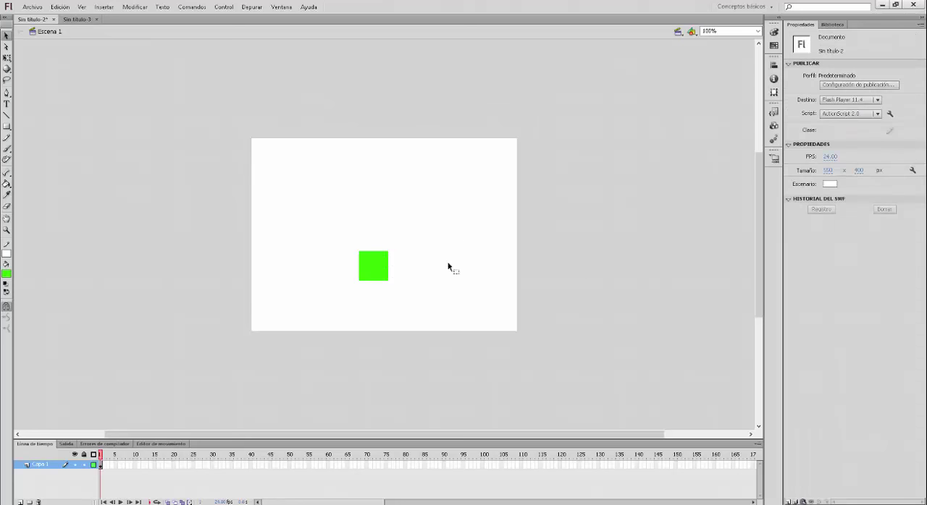
Add an fscommand action from the browser/network functions to the green button's script, using script assist
{"action": "left_click", "coordinate": [379, 266]}
{"action": "right_click", "coordinate": [378, 270]}
{"action": "left_click", "coordinate": [418, 401]}
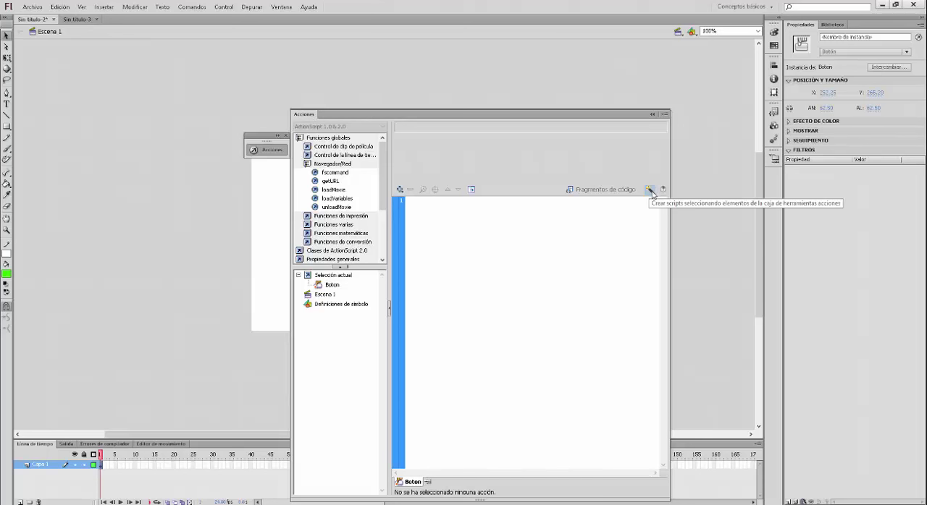
{"action": "left_click", "coordinate": [650, 191]}
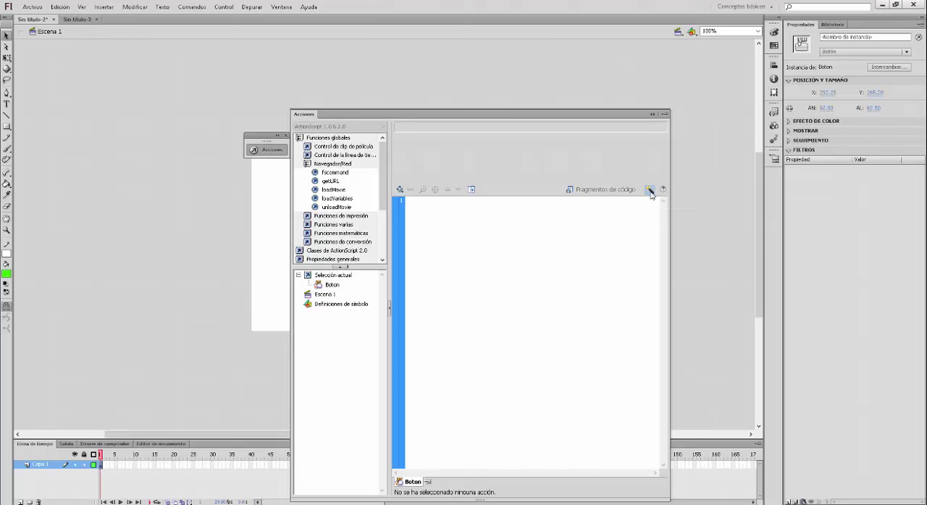
{"action": "left_click", "coordinate": [649, 126]}
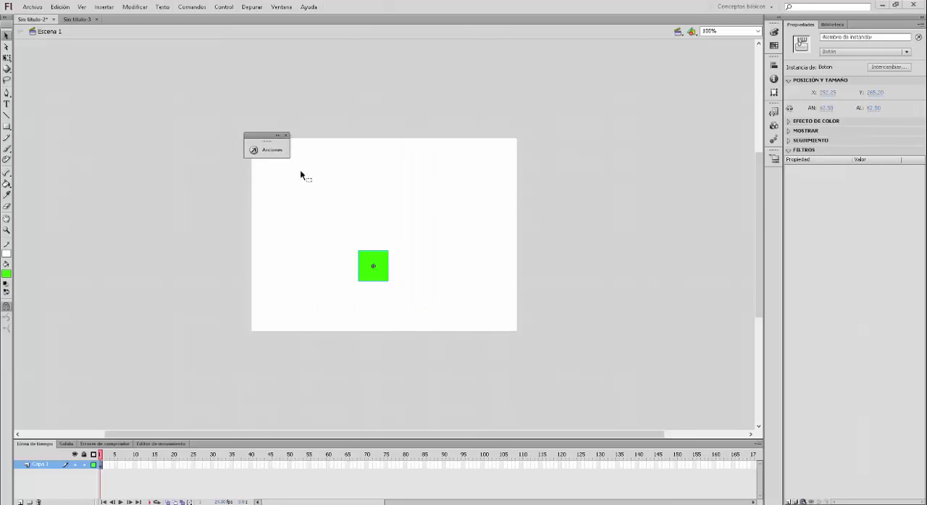
{"action": "left_click", "coordinate": [272, 150]}
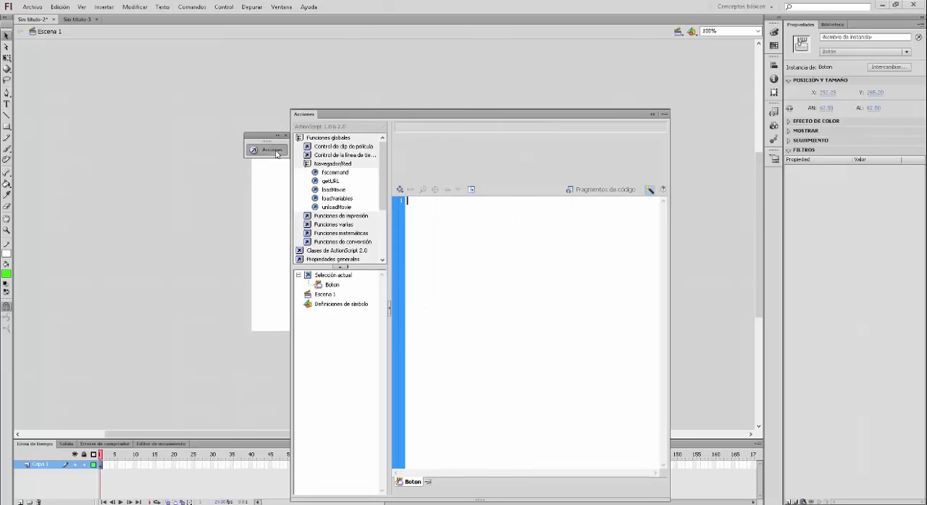
{"action": "left_click", "coordinate": [335, 173]}
{"action": "double_click", "coordinate": [327, 177]}
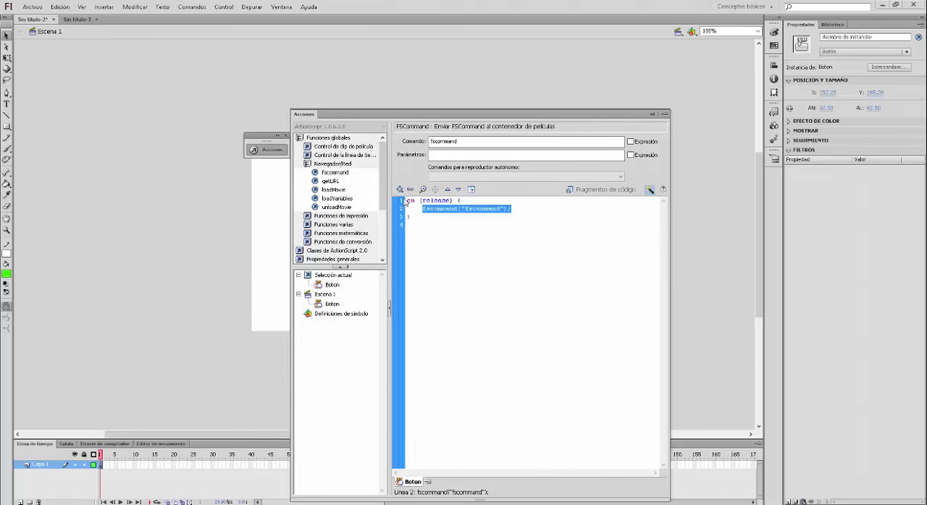
Move the script editor clear of the green button and replace the fscommand action's command with text starting "ex"
{"action": "left_click_drag", "start_coordinate": [425, 116], "coordinate": [604, 77]}
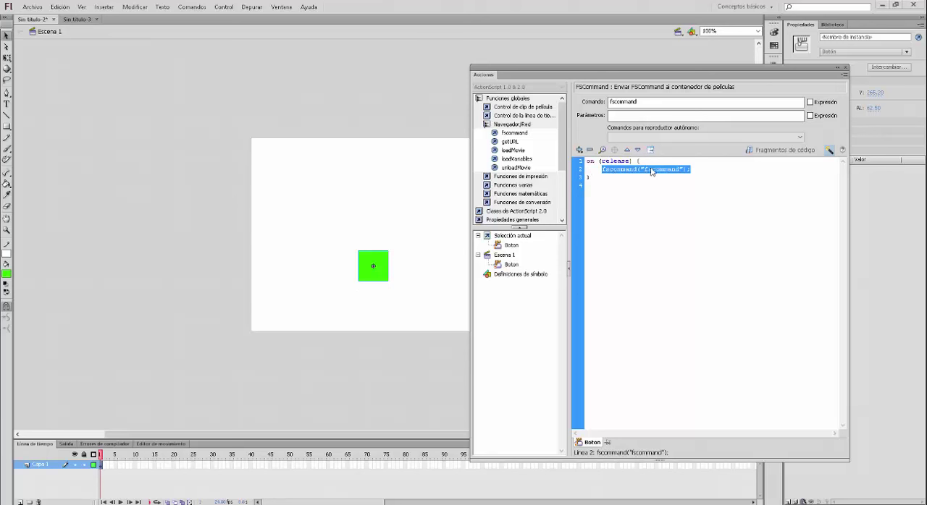
{"action": "left_click", "coordinate": [651, 102]}
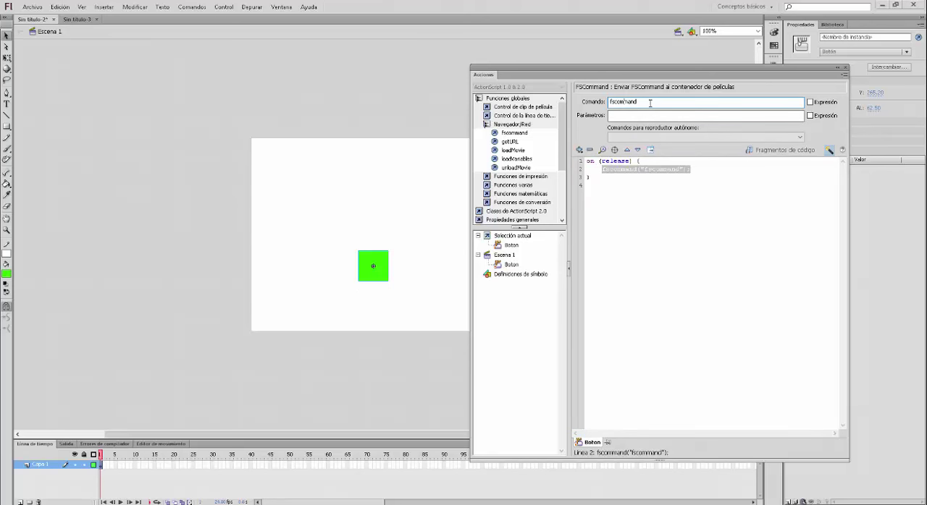
{"action": "left_click_drag", "start_coordinate": [651, 102], "coordinate": [479, 112]}
{"action": "type", "text": "exec"}
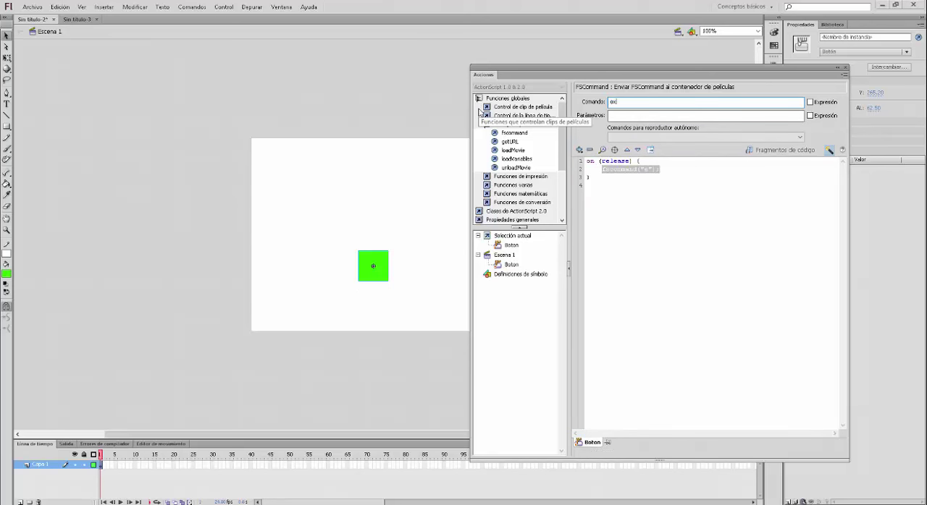
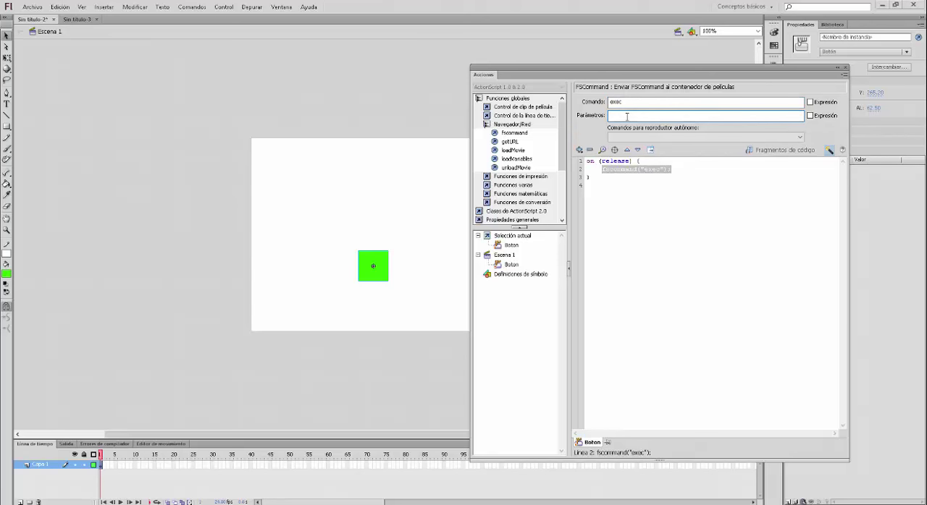
Set the fscommand action's parameter to prueba.exe as plain text rather than an expression
{"action": "type", "text": "prueba.exe"}
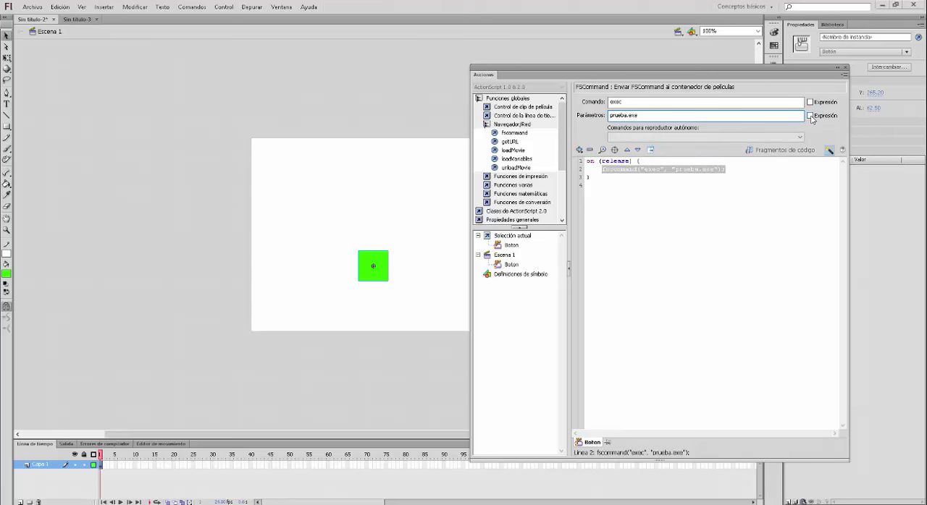
{"action": "left_click", "coordinate": [810, 115]}
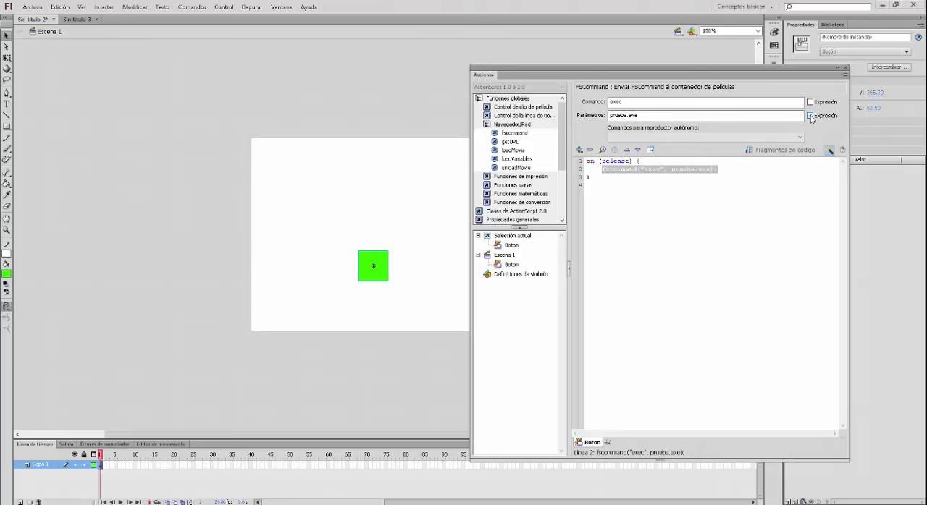
{"action": "left_click", "coordinate": [810, 116]}
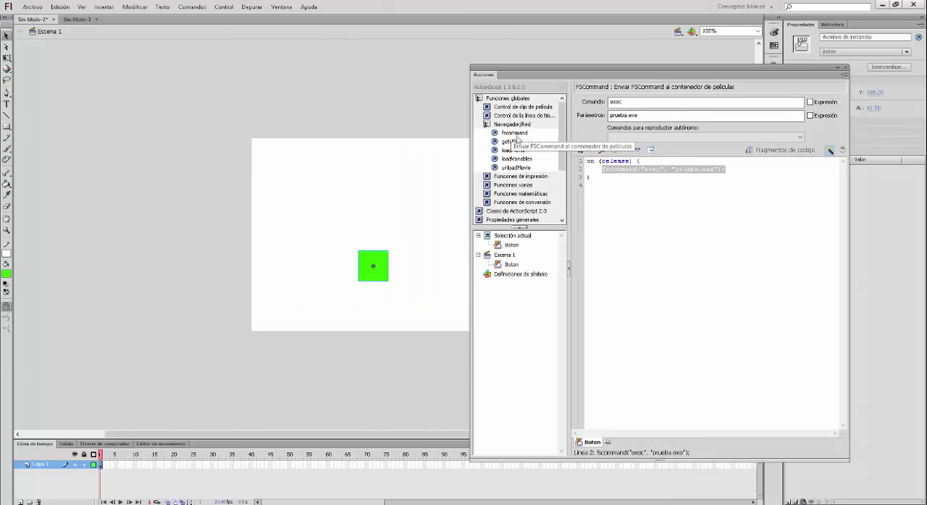
{"action": "left_click", "coordinate": [626, 102]}
{"action": "left_click", "coordinate": [629, 116]}
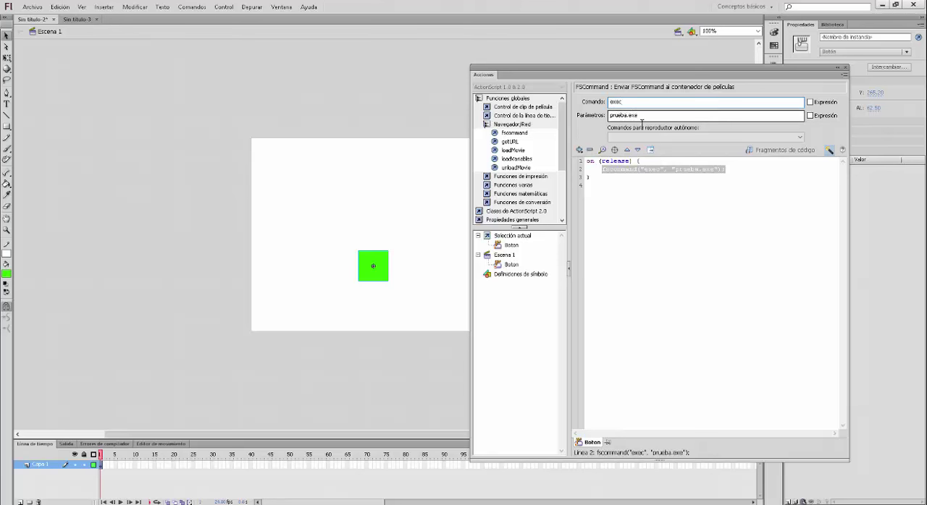
{"action": "left_click", "coordinate": [660, 207]}
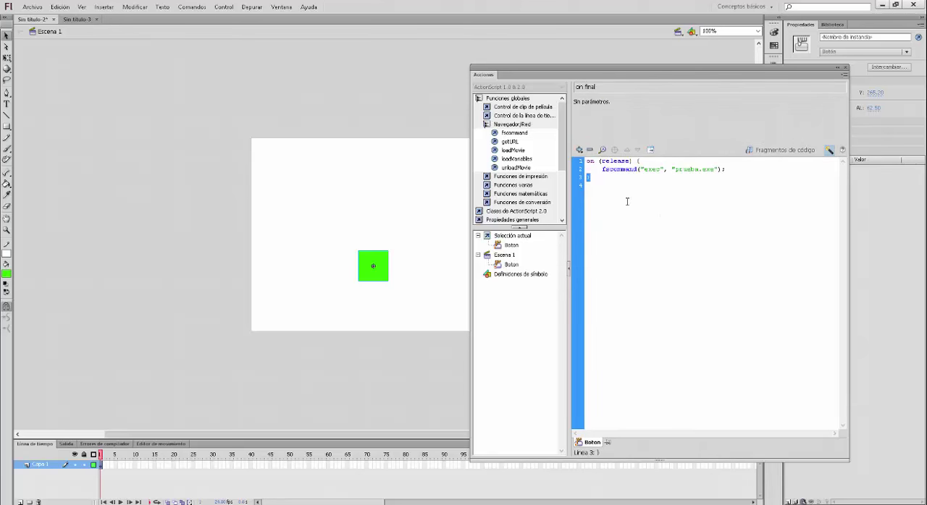
Configure the publish settings to output only a Windows projector, without the Flash (.swf) and HTML wrapper formats
{"action": "left_click", "coordinate": [32, 7]}
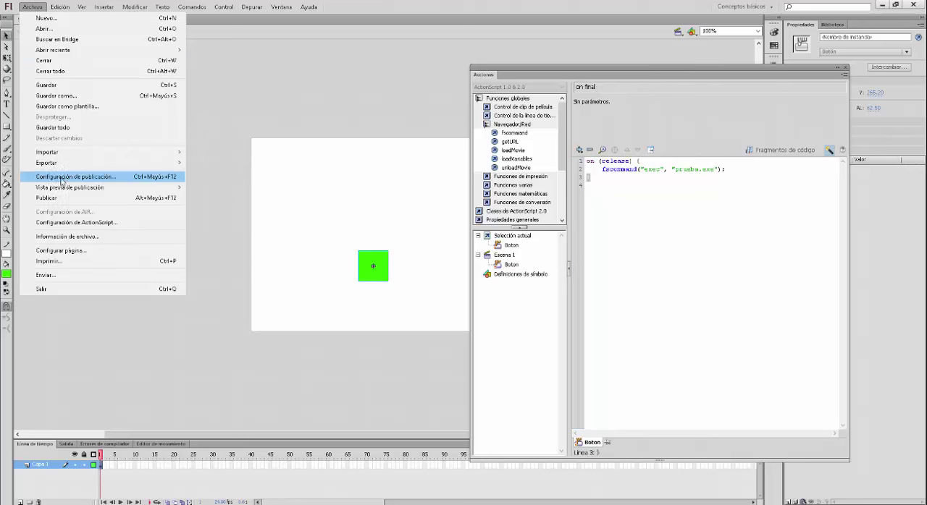
{"action": "left_click", "coordinate": [85, 179]}
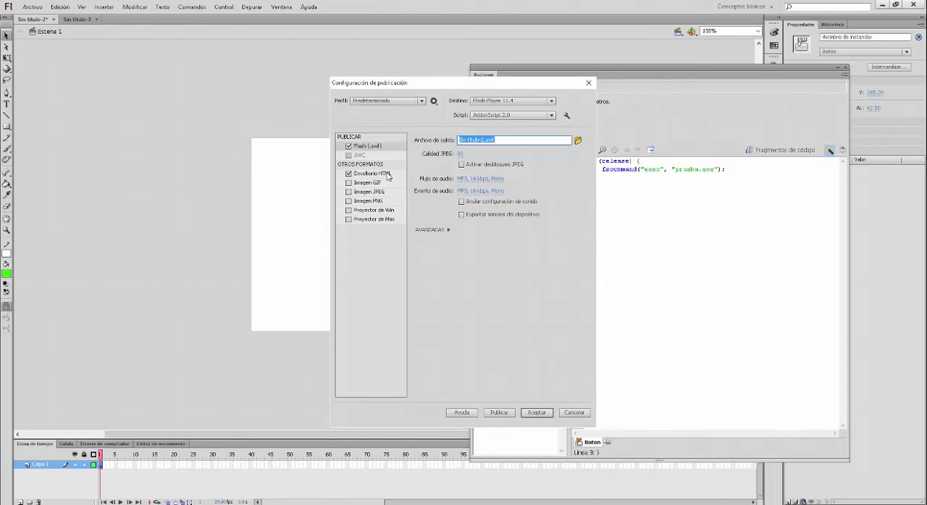
{"action": "left_click", "coordinate": [349, 146]}
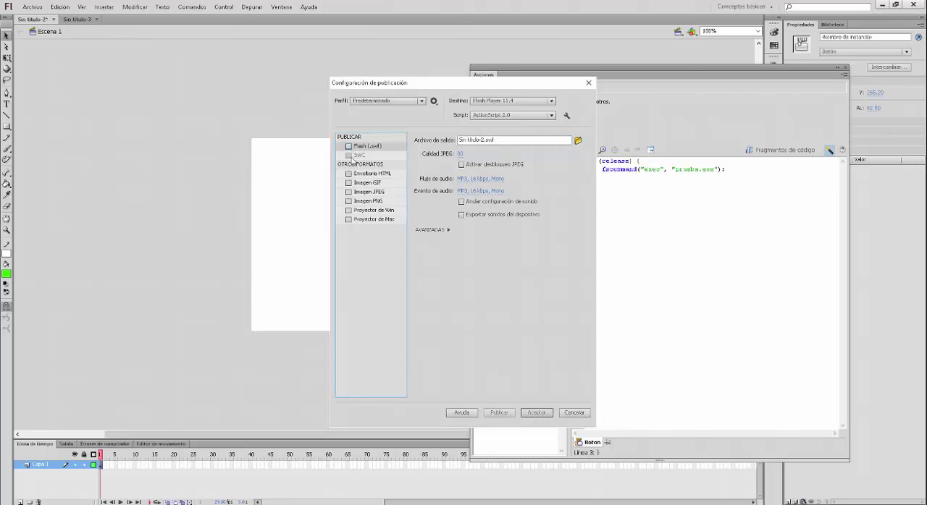
{"action": "left_click", "coordinate": [348, 211]}
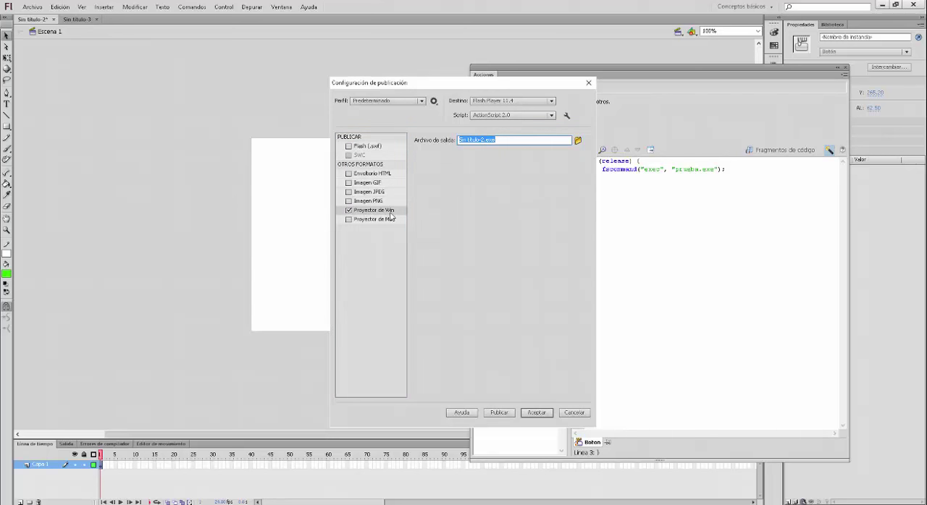
Choose the recorrido folder on the desktop as the Windows projector's publish destination
{"action": "left_click", "coordinate": [577, 144]}
{"action": "left_click", "coordinate": [378, 215]}
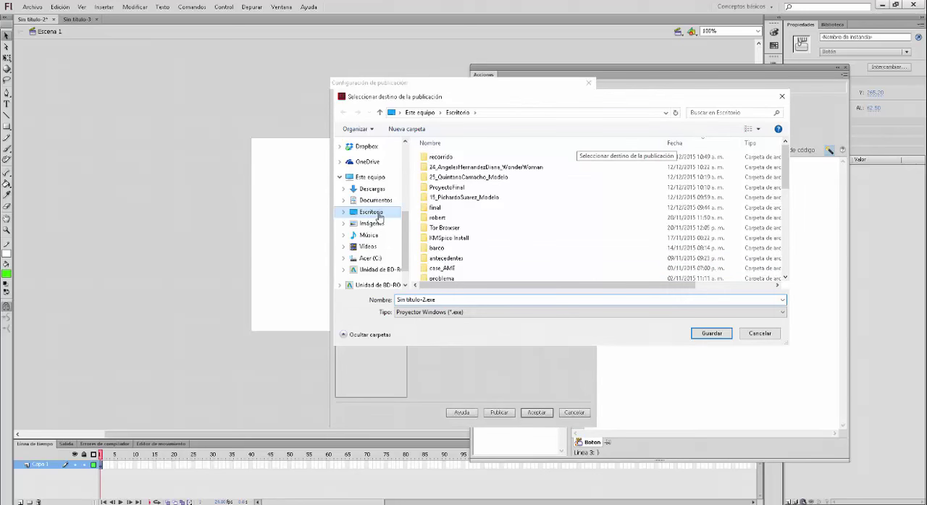
{"action": "left_click", "coordinate": [786, 272]}
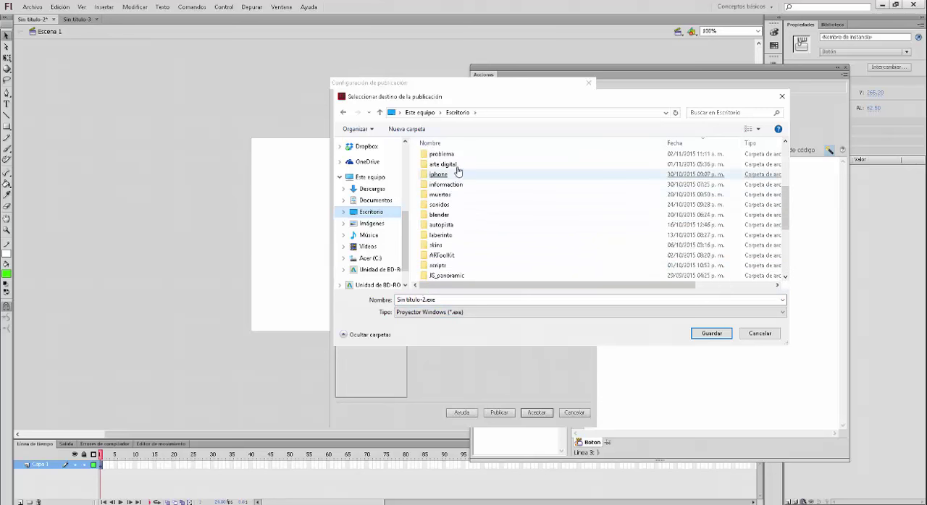
{"action": "left_click", "coordinate": [471, 300]}
{"action": "type", "text": "rec"}
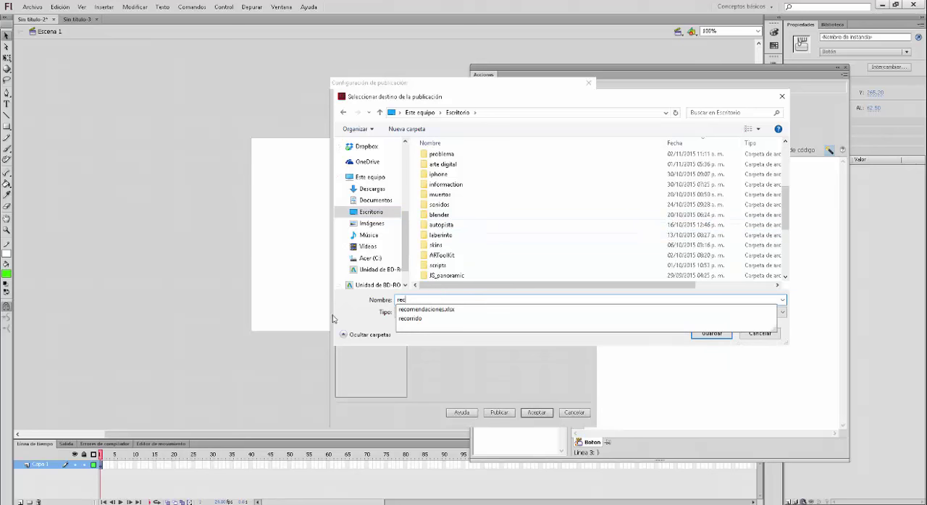
{"action": "left_click", "coordinate": [409, 319]}
{"action": "left_click", "coordinate": [706, 335]}
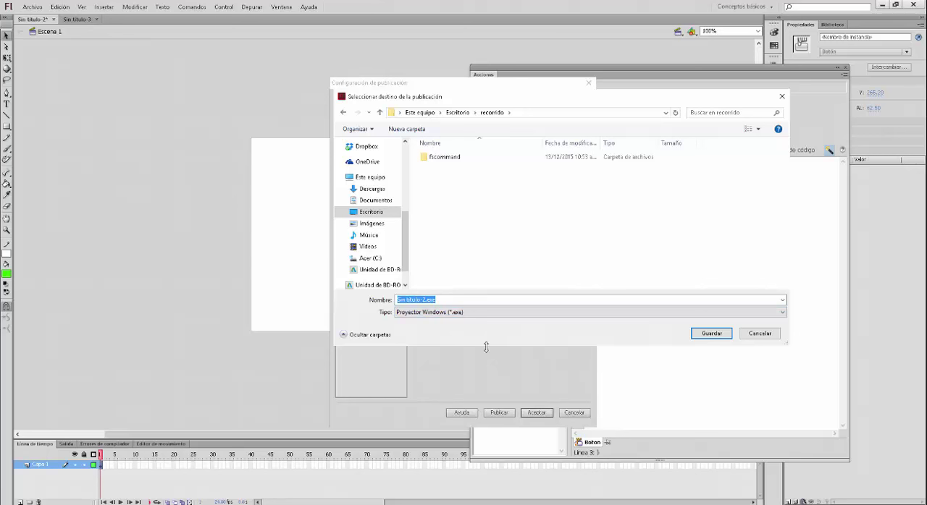
Name the projector output file prueba and publish it, accepting the publish settings
{"action": "type", "text": "prueba"}
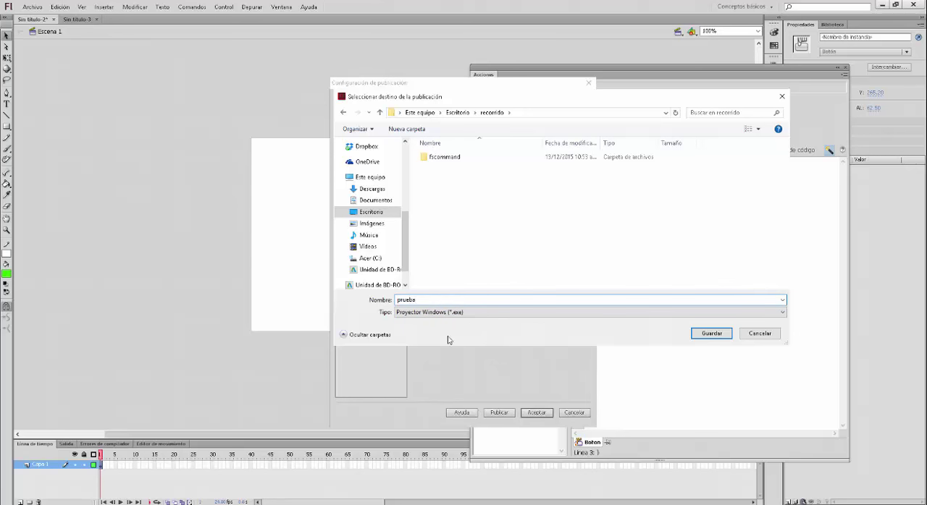
{"action": "left_click", "coordinate": [703, 337]}
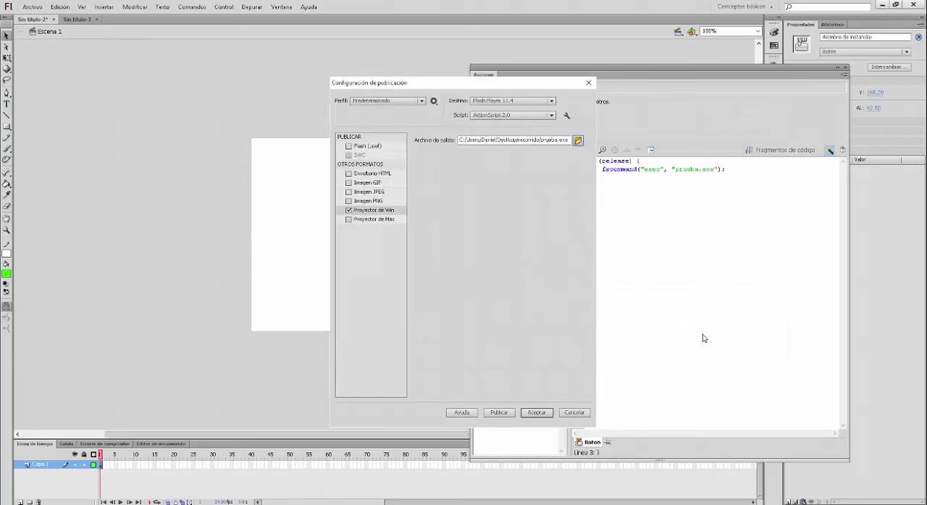
{"action": "left_click", "coordinate": [498, 414]}
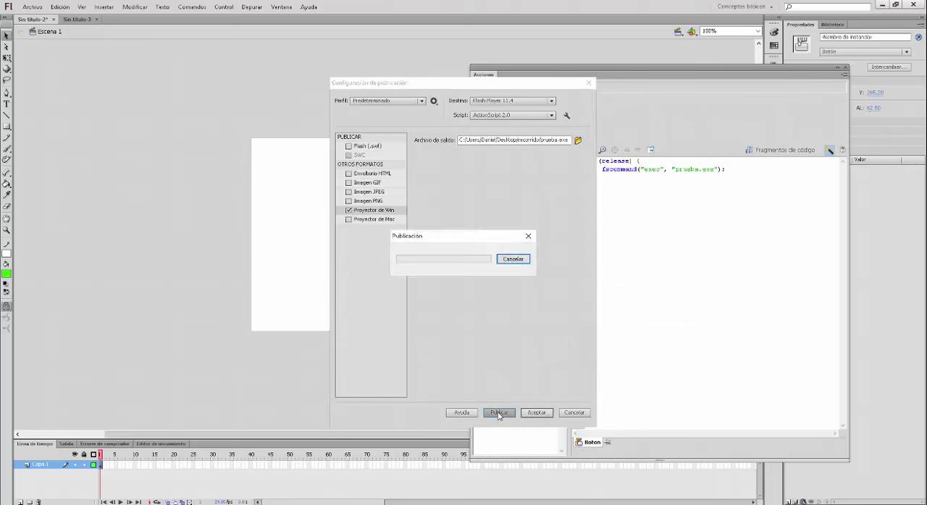
{"action": "left_click", "coordinate": [535, 412]}
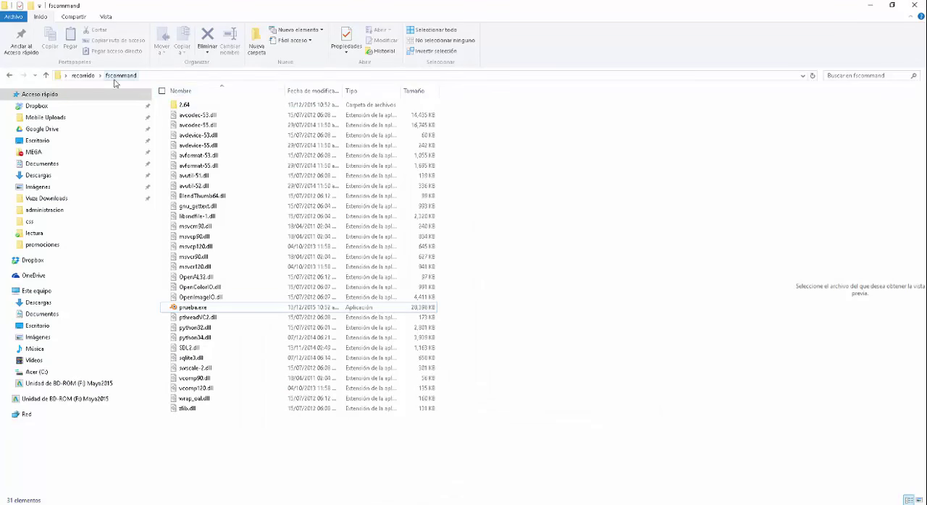
In File Explorer, check the published projector in the recorrido folder and the Blender prueba.exe inside its fscommand subfolder
{"action": "left_click", "coordinate": [83, 75]}
{"action": "left_click", "coordinate": [206, 105]}
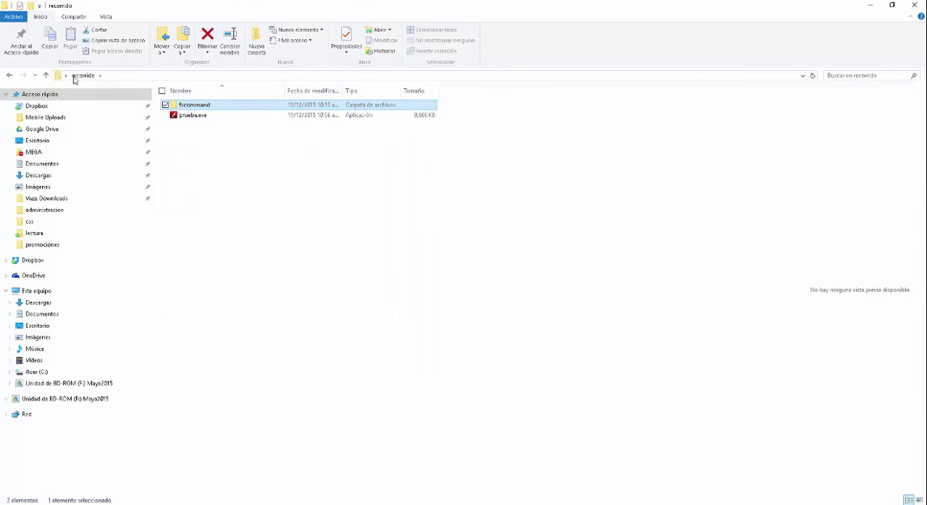
{"action": "double_click", "coordinate": [194, 105]}
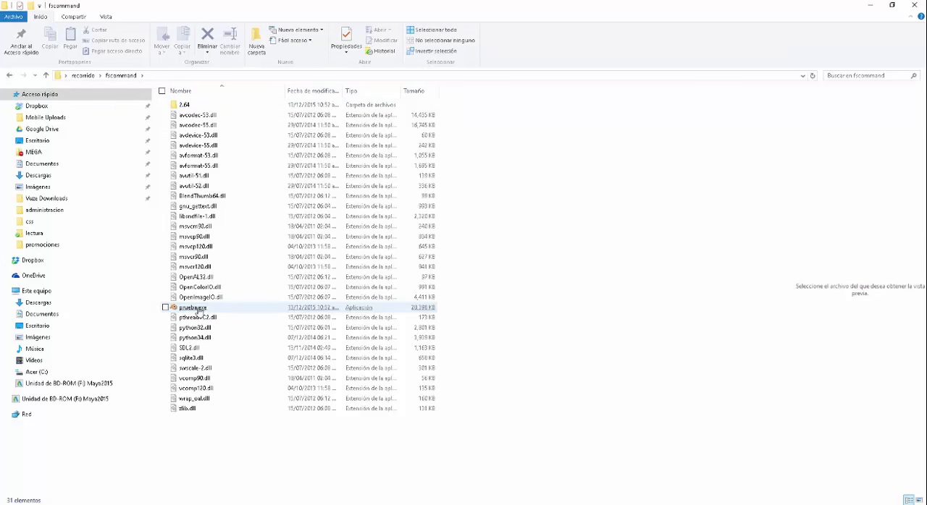
{"action": "mouse_move", "coordinate": [197, 310]}
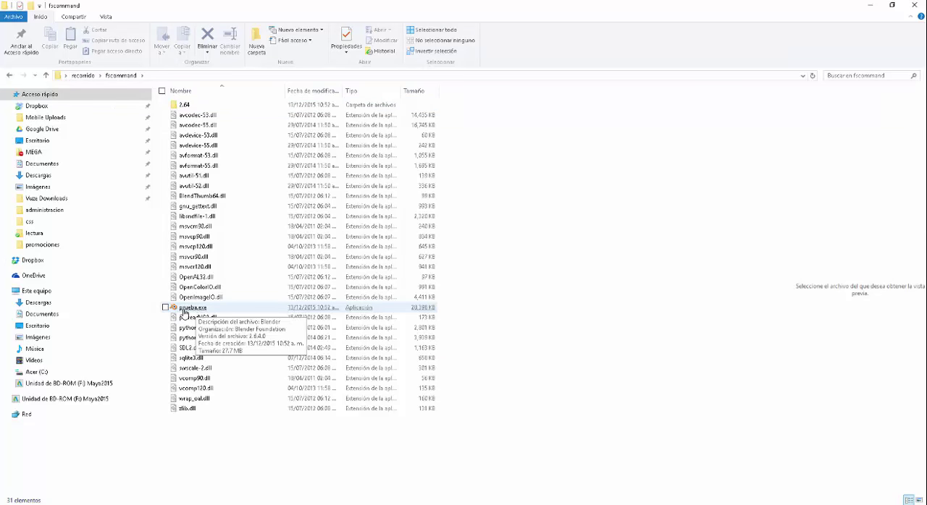
Run the Flash projector prueba.exe from the recorrido folder, launch the Blender game with its green button, and move the game window aside
{"action": "left_click", "coordinate": [81, 76]}
{"action": "double_click", "coordinate": [194, 116]}
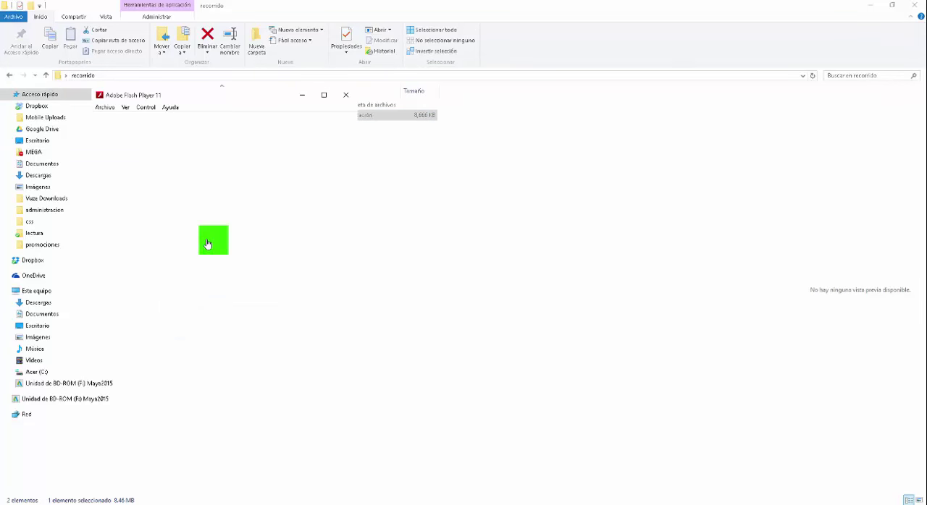
{"action": "left_click", "coordinate": [207, 244]}
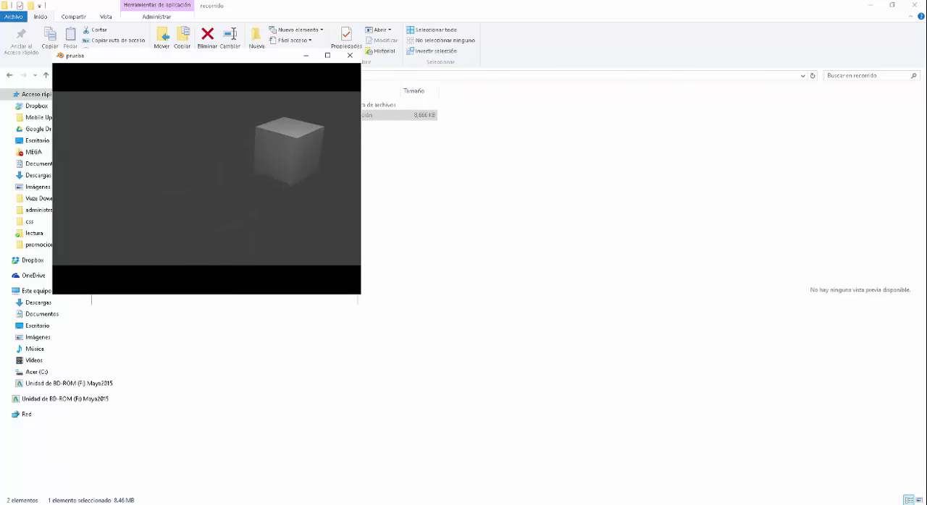
{"action": "left_click_drag", "start_coordinate": [282, 58], "coordinate": [646, 138]}
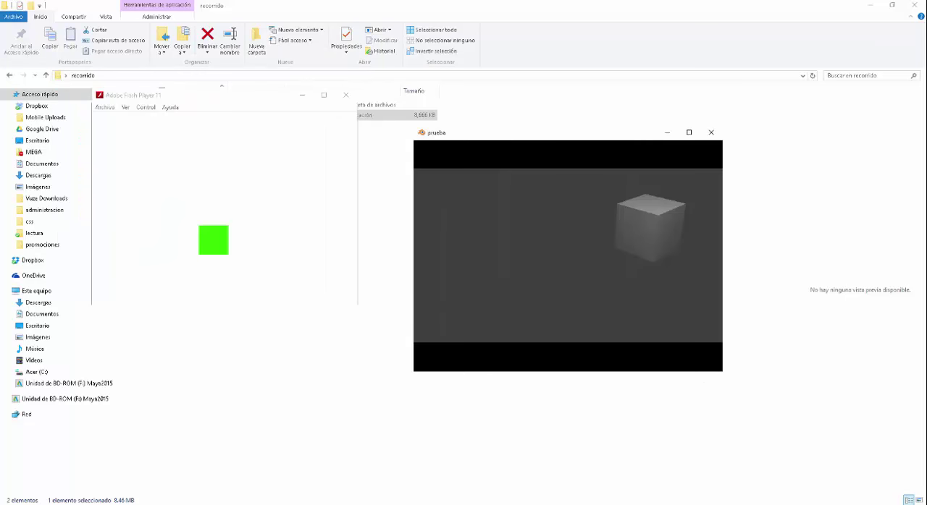